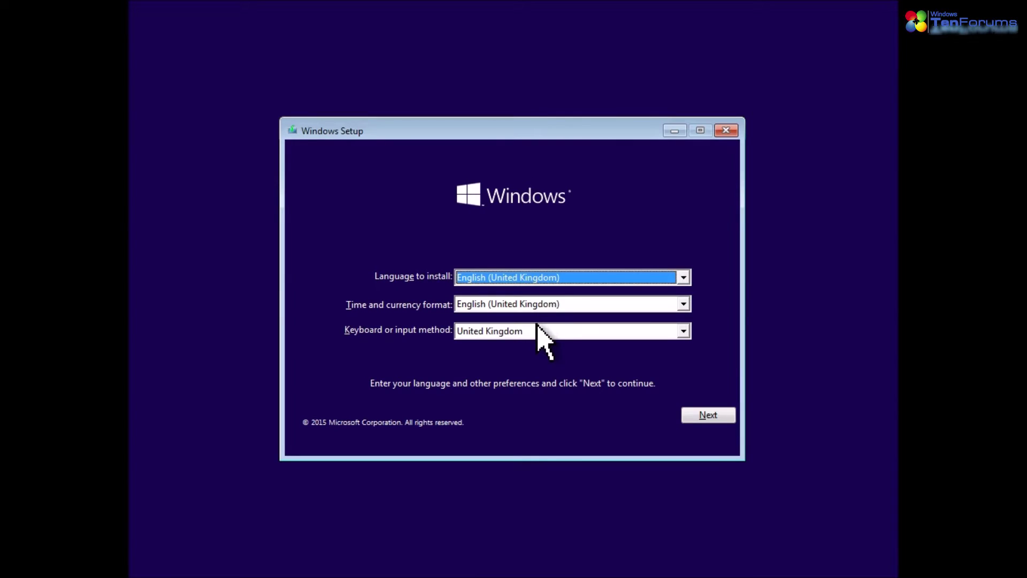
Choose Finnish as the keyboard layout and start the Windows installation
{"action": "left_click", "coordinate": [537, 325]}
{"action": "key", "text": "f"}
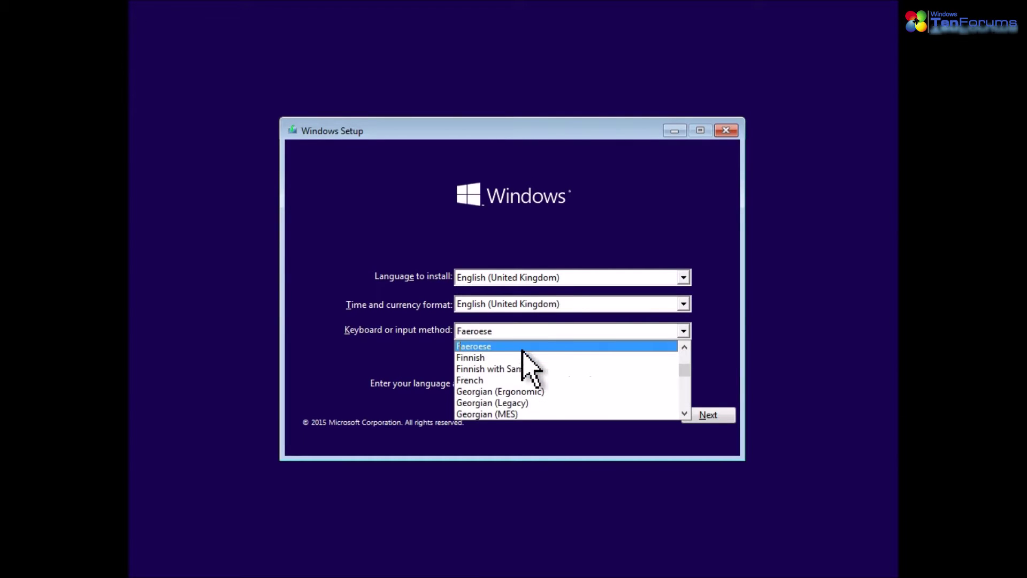
{"action": "left_click", "coordinate": [523, 347]}
{"action": "key", "text": "f"}
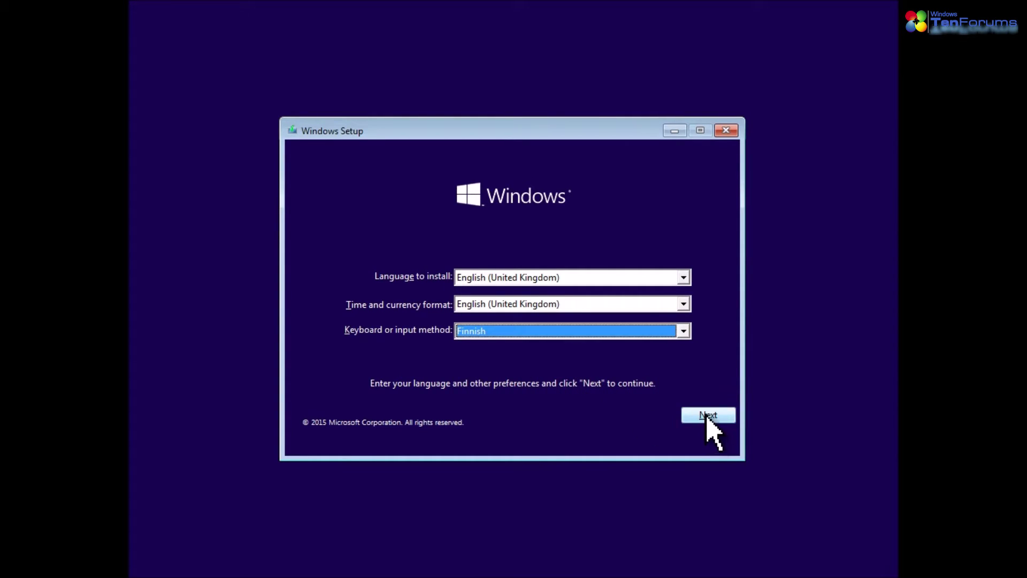
{"action": "left_click", "coordinate": [708, 415]}
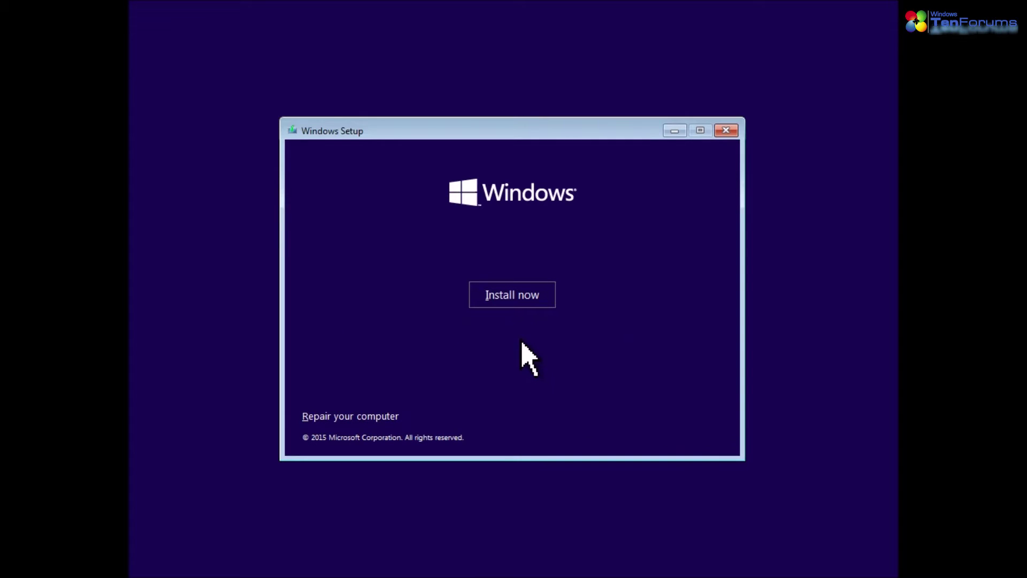
{"action": "left_click", "coordinate": [521, 294]}
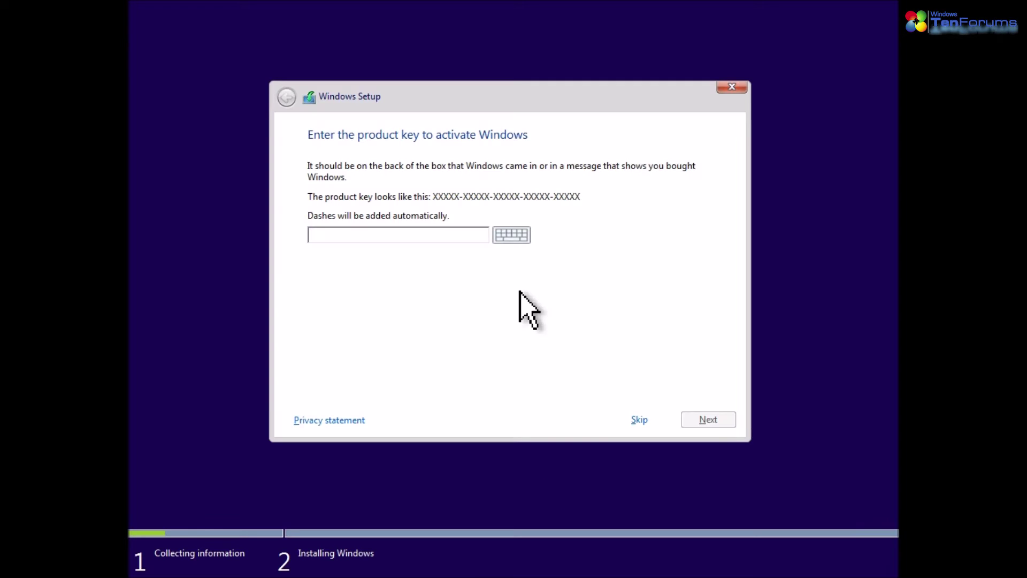
Skip the product key, pick Windows 10 Pro Insider Preview, accept the licence, choose Custom install
{"action": "left_click", "coordinate": [639, 420]}
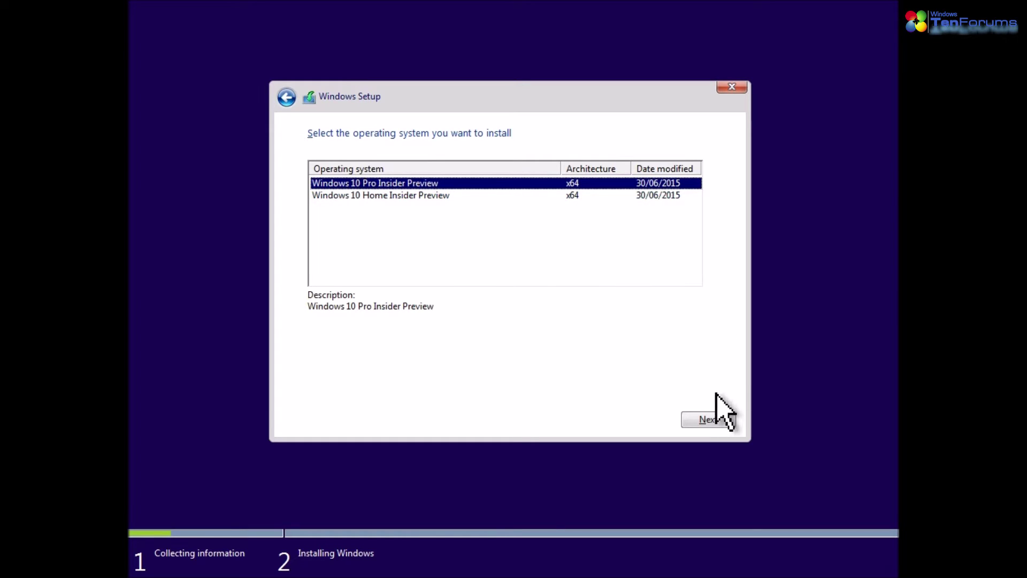
{"action": "left_click", "coordinate": [709, 420]}
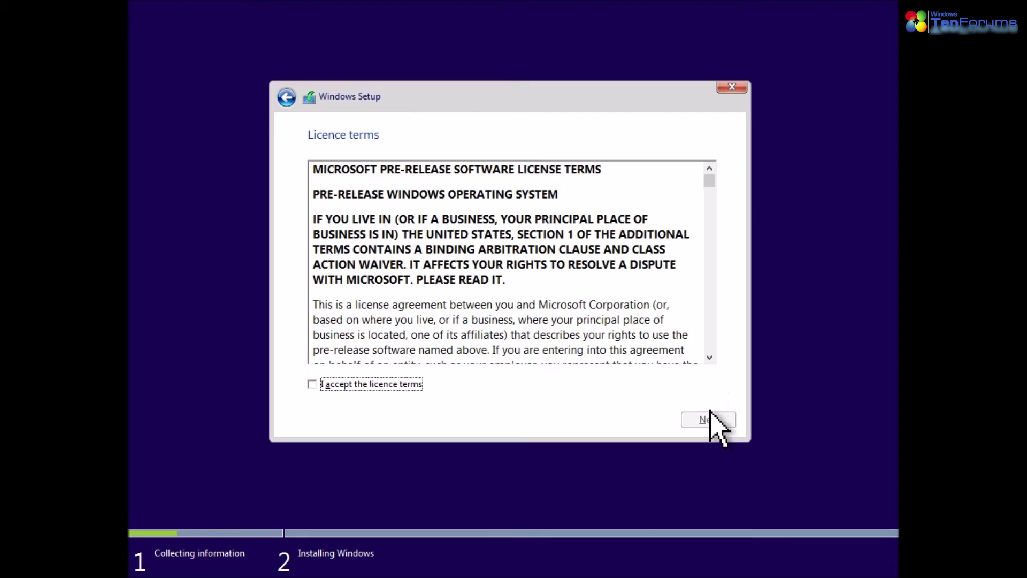
{"action": "left_click", "coordinate": [323, 383]}
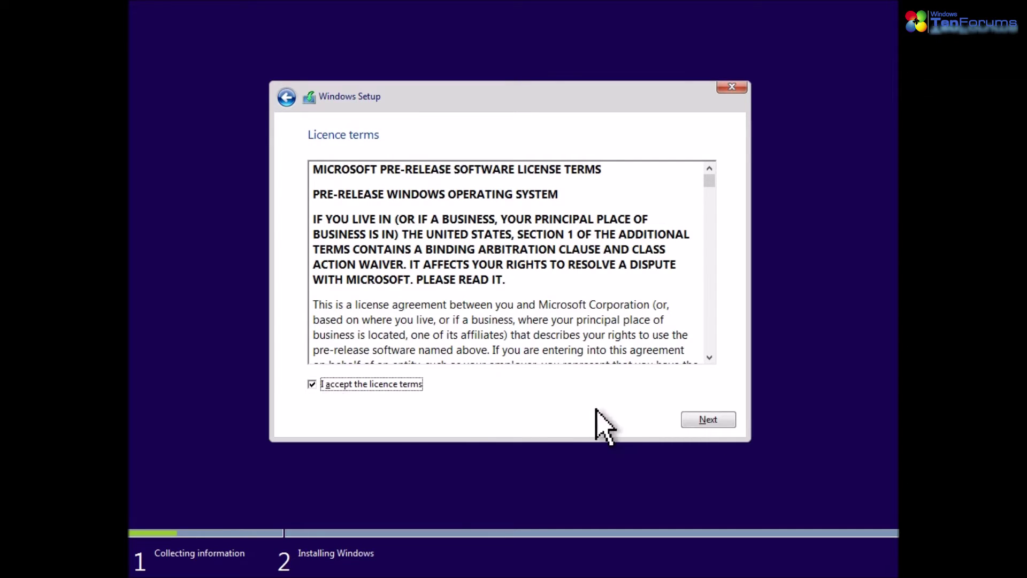
{"action": "left_click", "coordinate": [723, 418]}
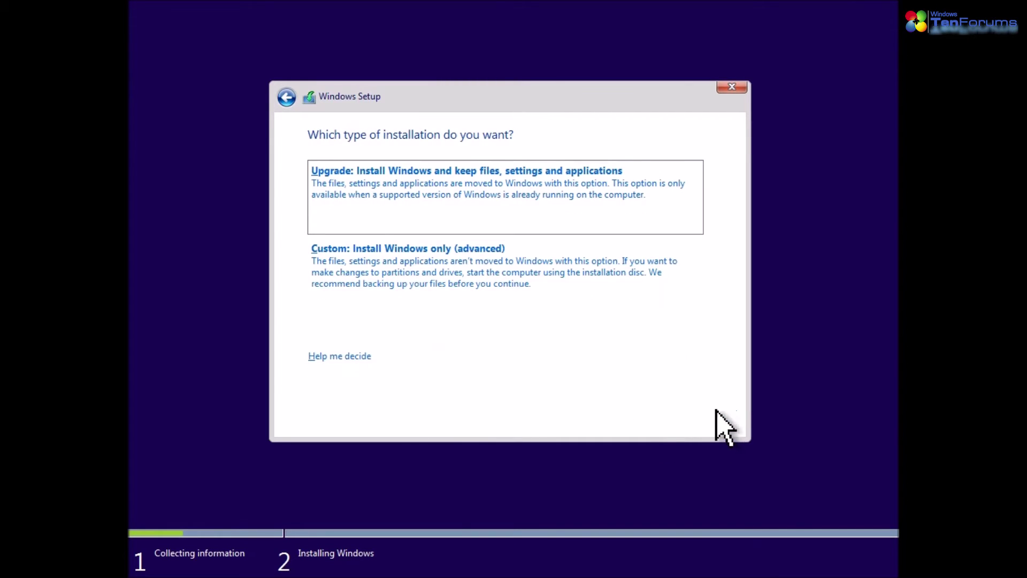
{"action": "left_click", "coordinate": [446, 263]}
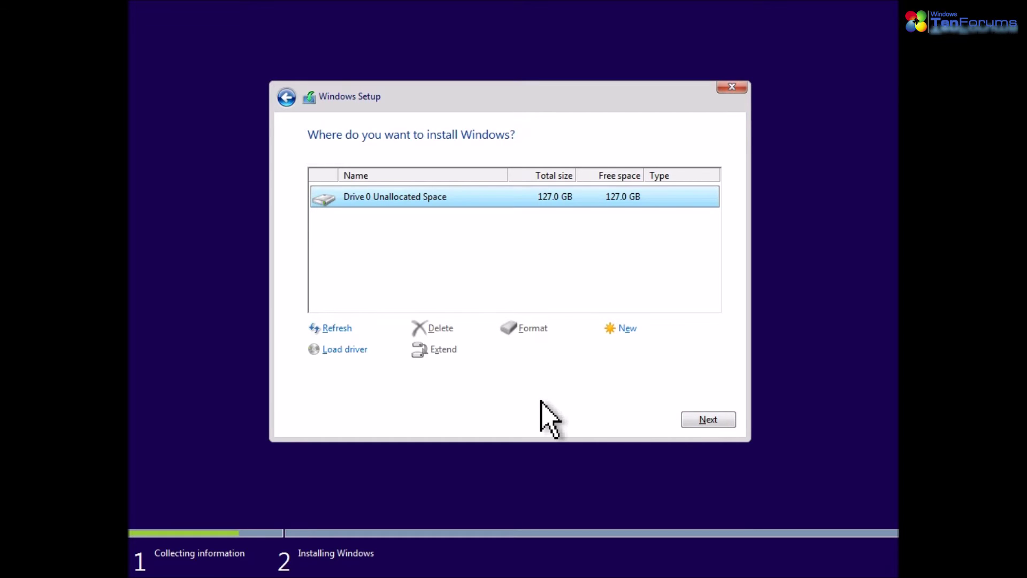
Create a 65000 MB partition in the unallocated space, allowing extra system partitions
{"action": "left_click", "coordinate": [616, 328]}
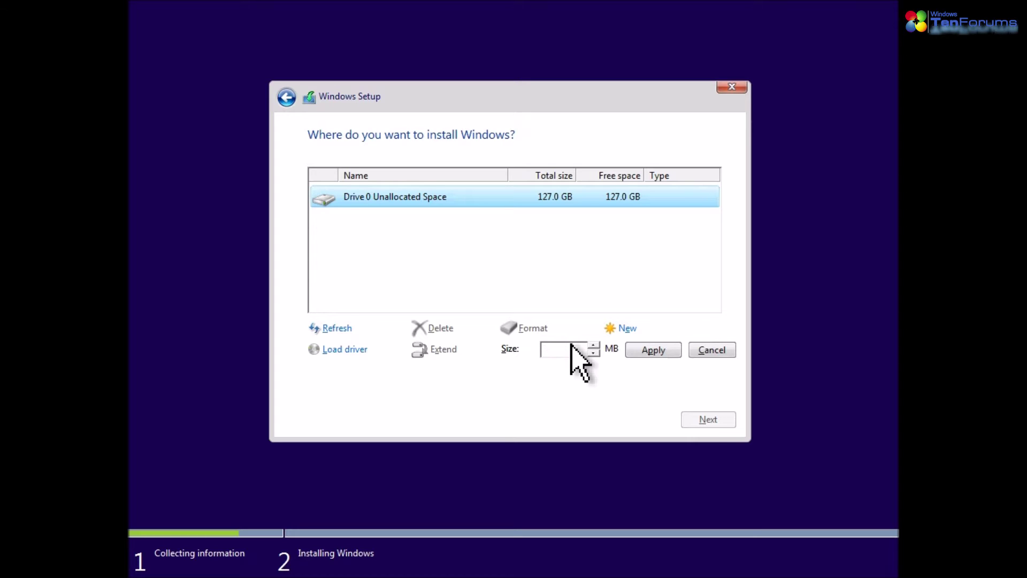
{"action": "type", "text": "65000"}
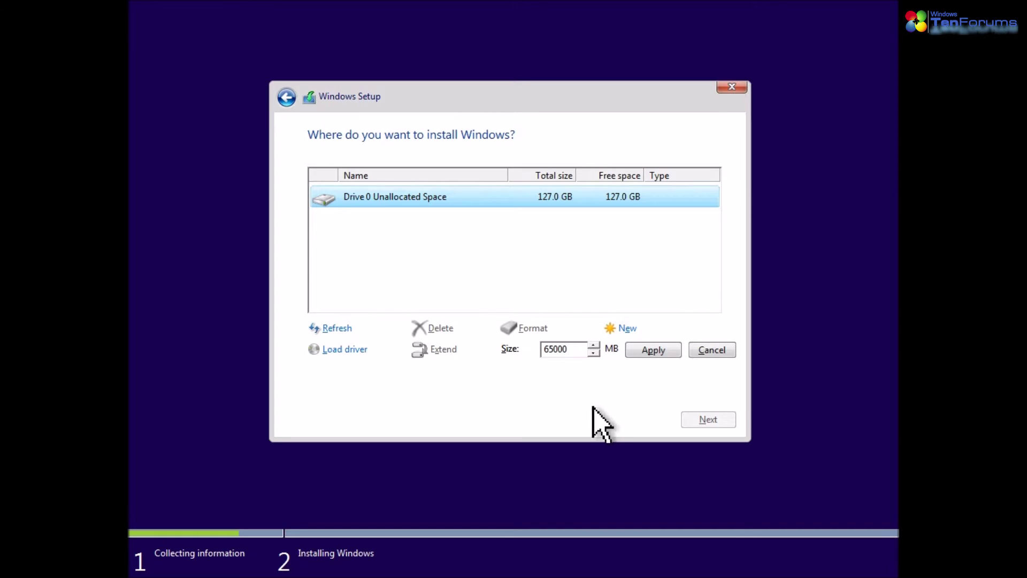
{"action": "left_click", "coordinate": [655, 351]}
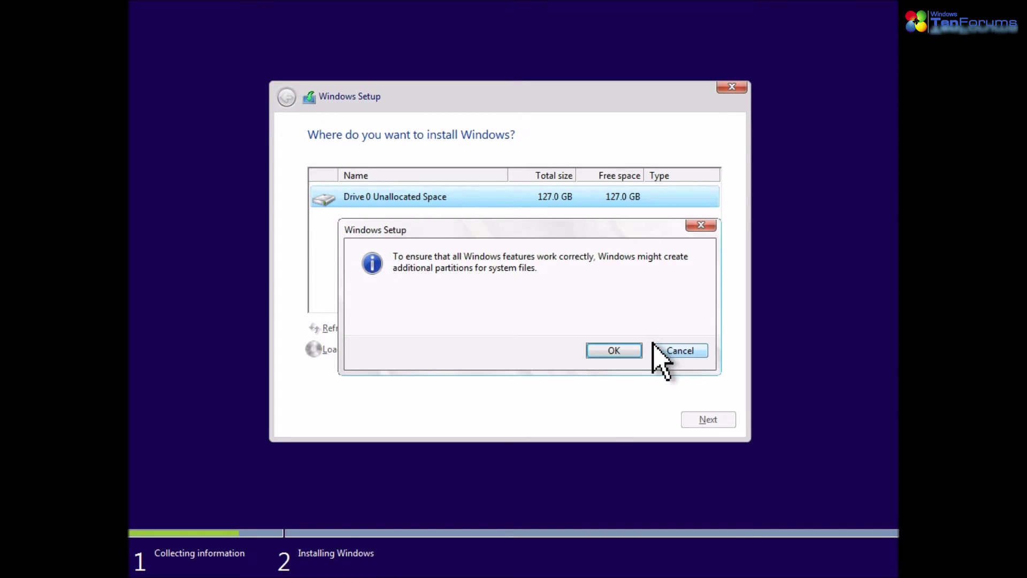
{"action": "left_click", "coordinate": [611, 351]}
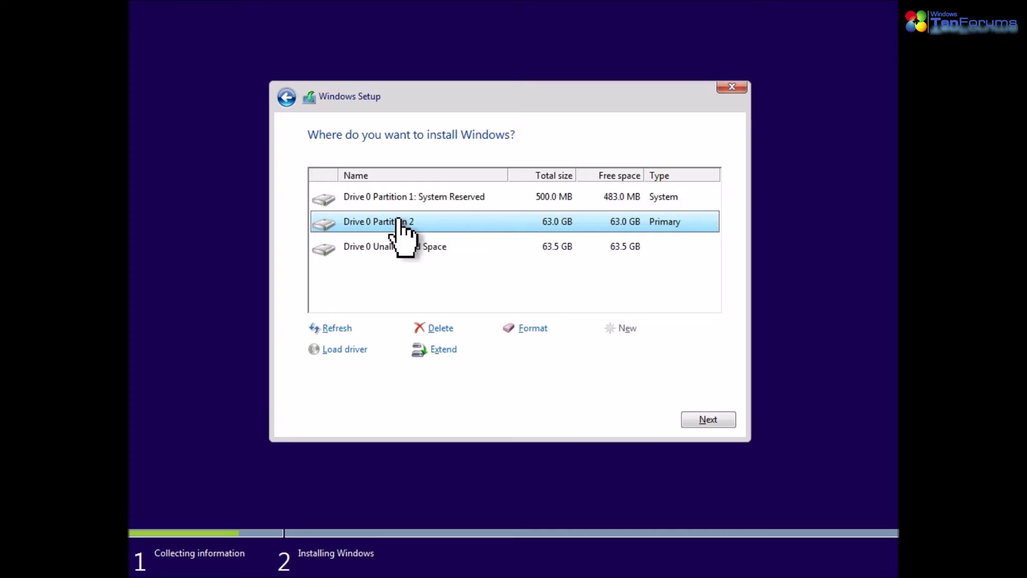
Make and format Partition 3 from the remaining space, then install Windows onto Partition 2
{"action": "left_click", "coordinate": [383, 244]}
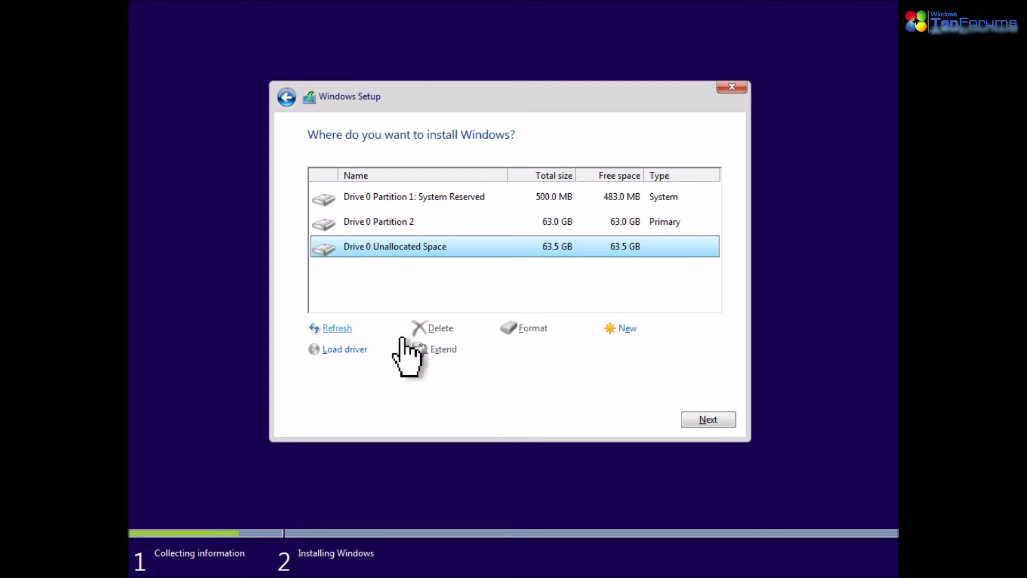
{"action": "left_click", "coordinate": [629, 325]}
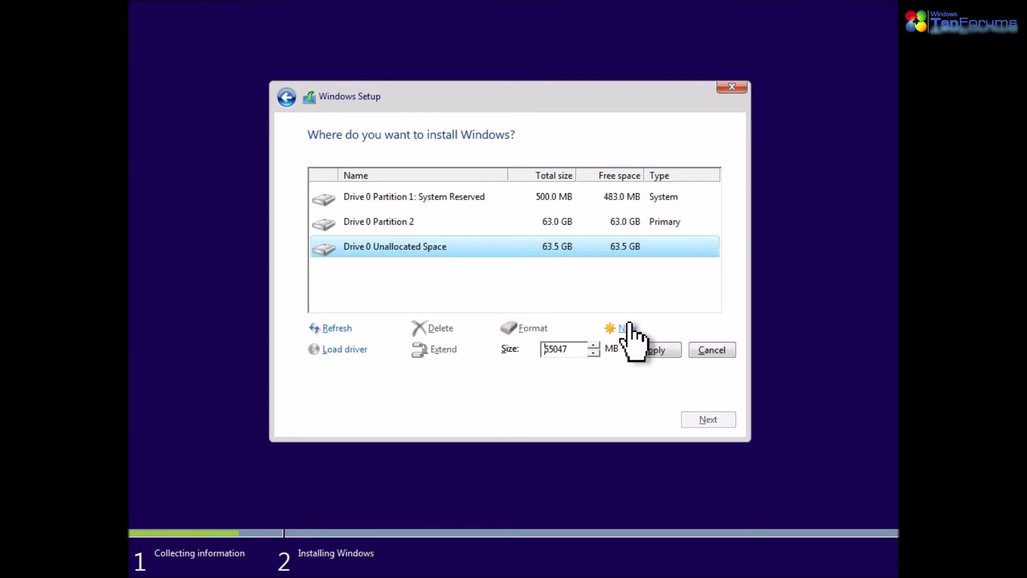
{"action": "left_click", "coordinate": [644, 351]}
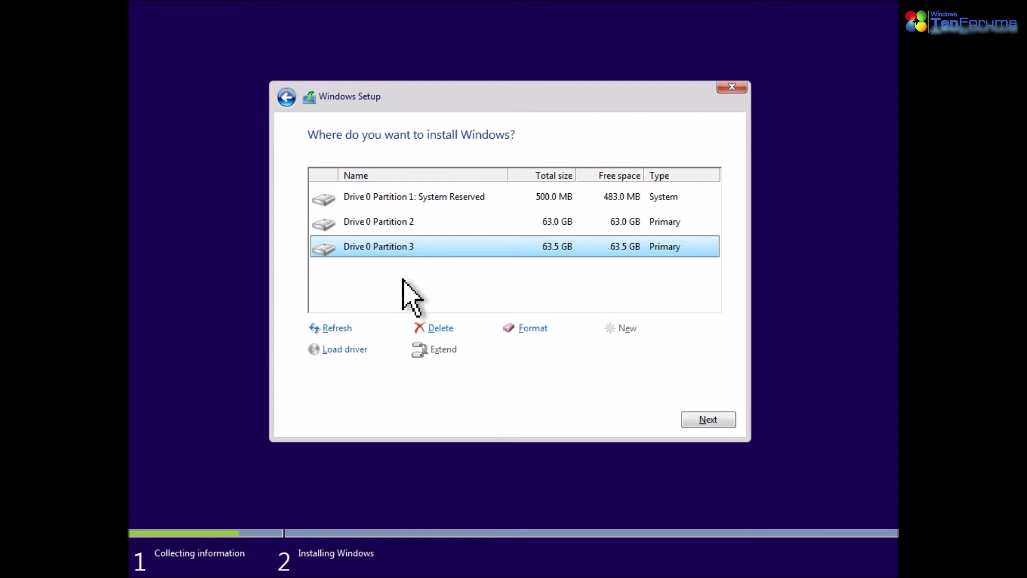
{"action": "left_click", "coordinate": [533, 328]}
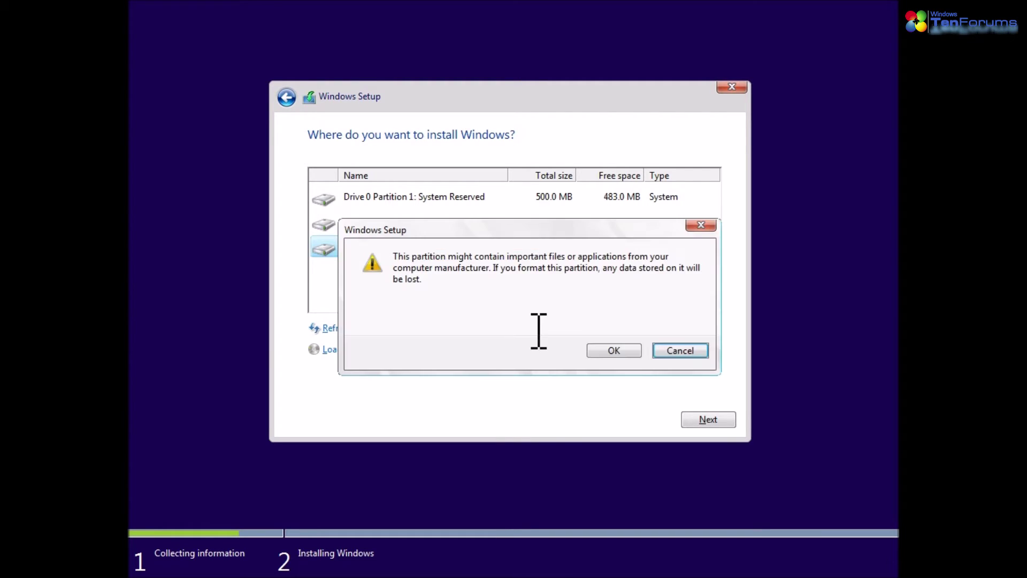
{"action": "left_click", "coordinate": [613, 351]}
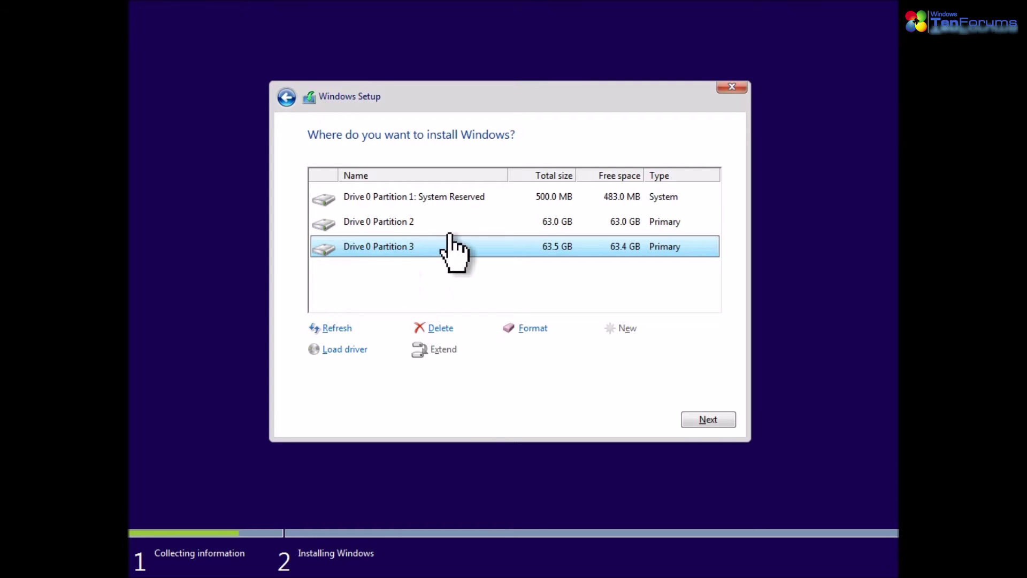
{"action": "left_click", "coordinate": [380, 222]}
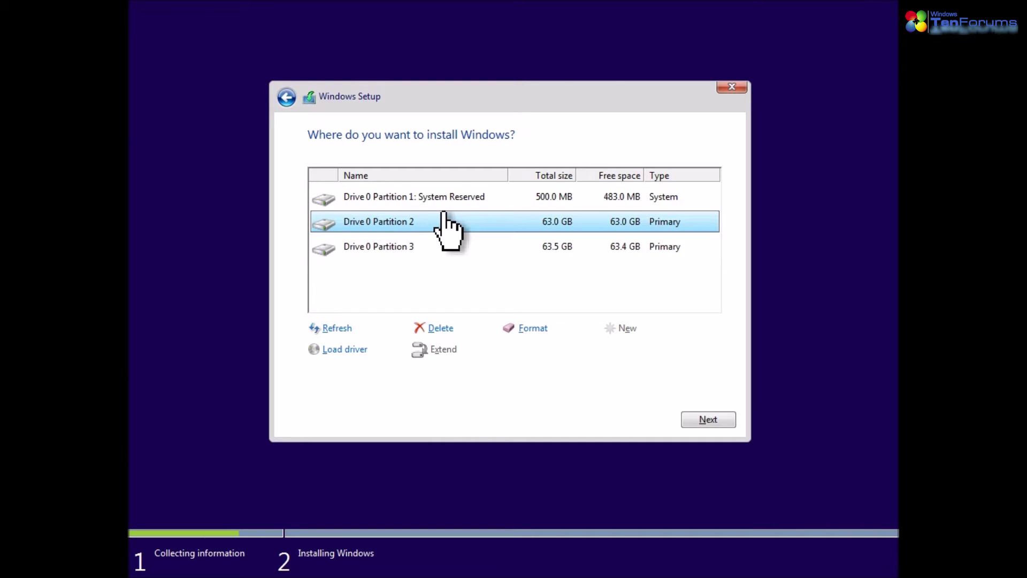
{"action": "left_click", "coordinate": [696, 420]}
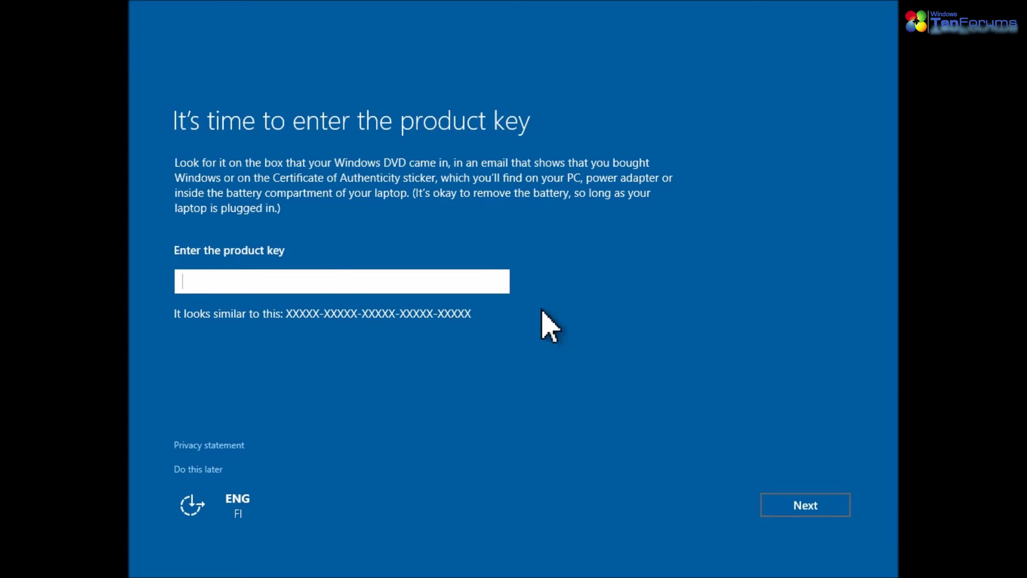
Postpone the product key, accept the express settings, and mark the PC as owned by 'I do'
{"action": "left_click", "coordinate": [193, 469]}
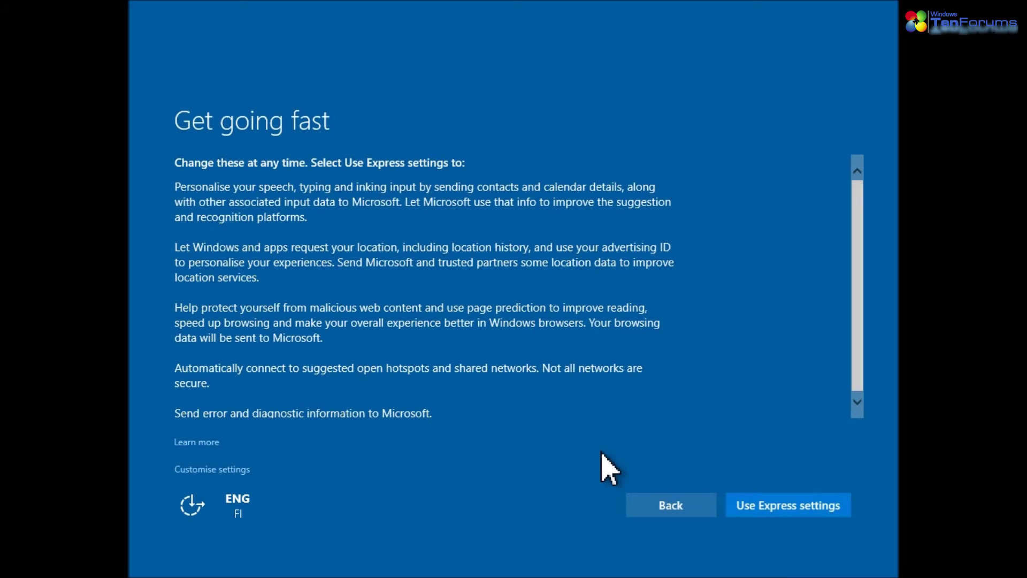
{"action": "scroll", "coordinate": [829, 310], "scroll_direction": "down", "scroll_amount": 1}
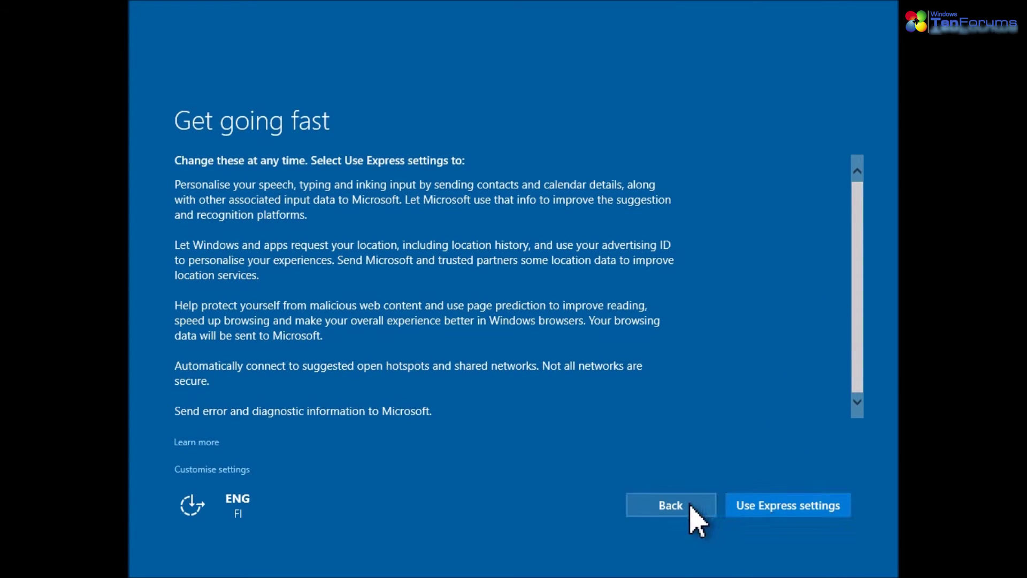
{"action": "left_click", "coordinate": [207, 472]}
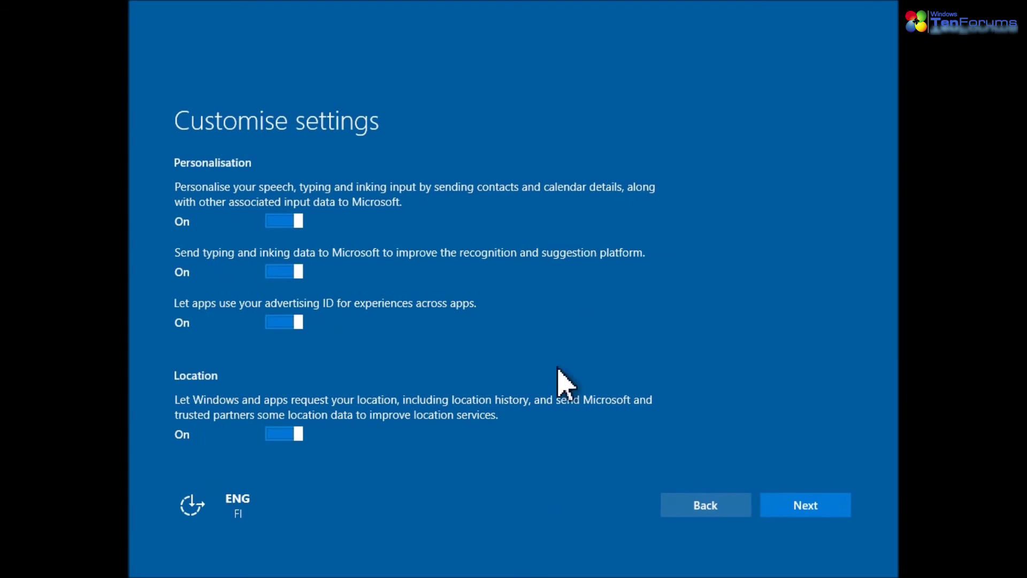
{"action": "left_click", "coordinate": [705, 511]}
{"action": "left_click", "coordinate": [779, 510]}
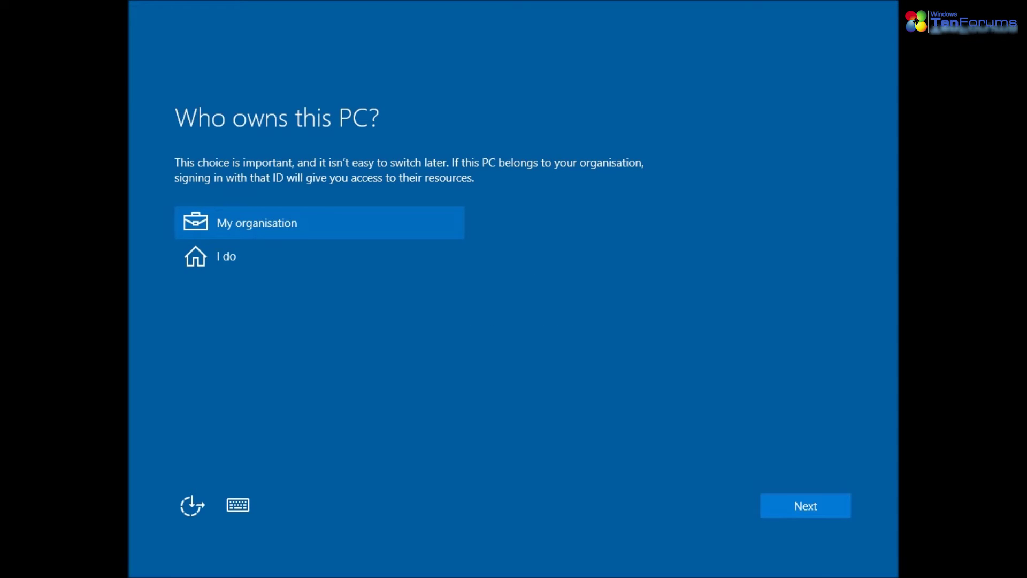
{"action": "left_click", "coordinate": [252, 261]}
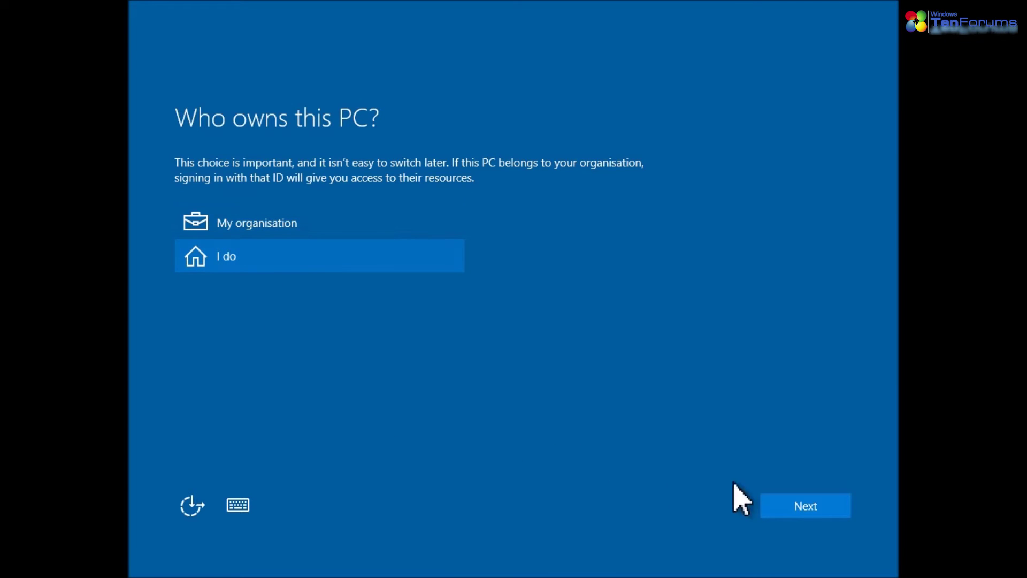
{"action": "left_click", "coordinate": [826, 507]}
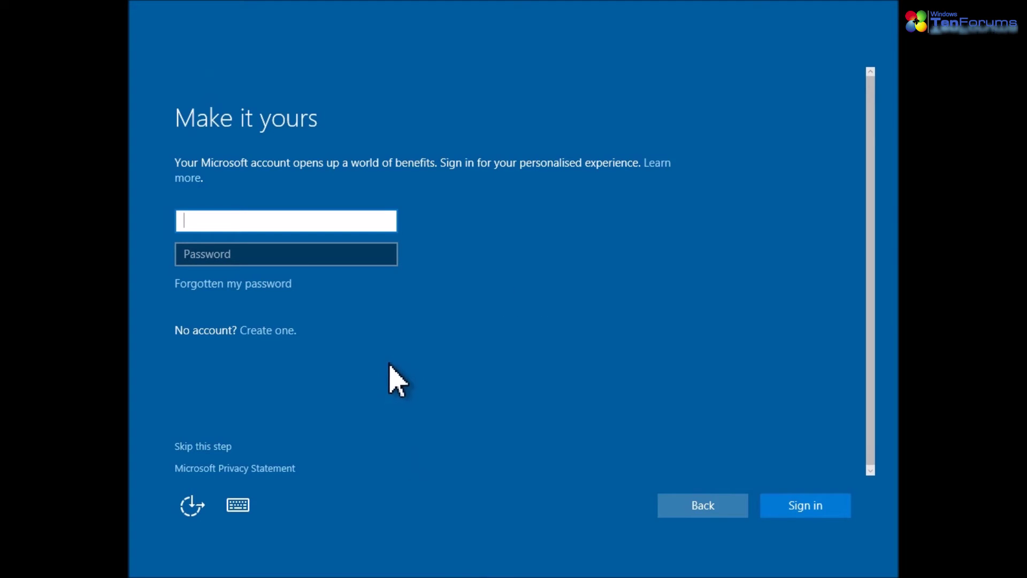
Skip Microsoft account sign-in and enter TenForums as the local user name
{"action": "left_click", "coordinate": [192, 448]}
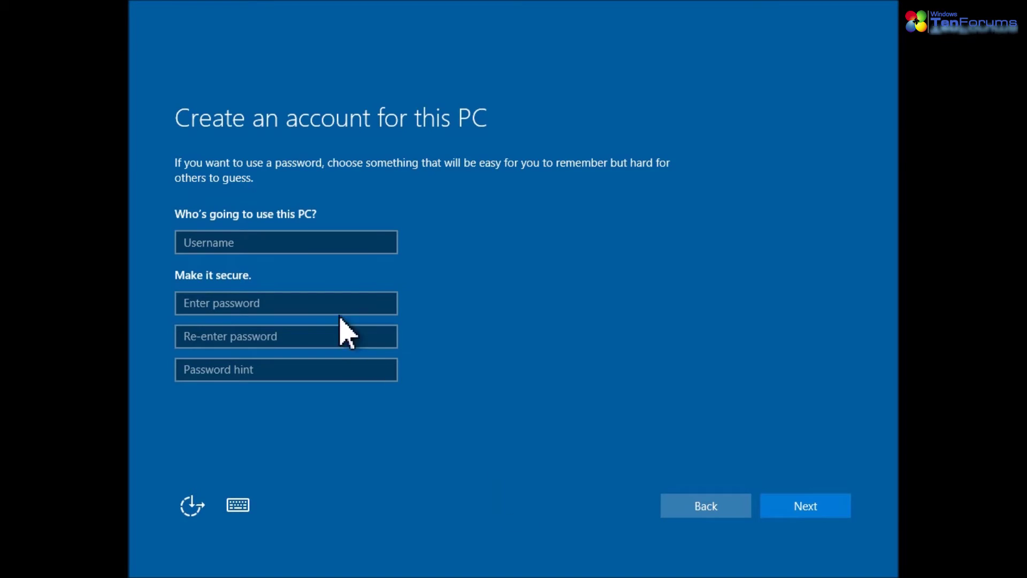
{"action": "left_click", "coordinate": [318, 243]}
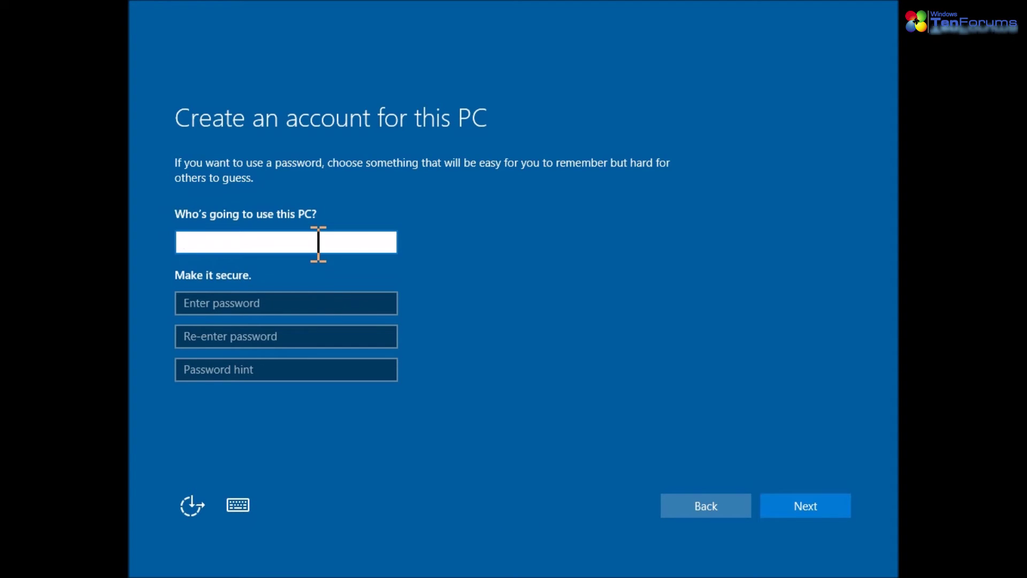
{"action": "type", "text": "TenForums"}
Enter the account password twice plus a password hint, and submit the account
{"action": "left_click", "coordinate": [291, 303]}
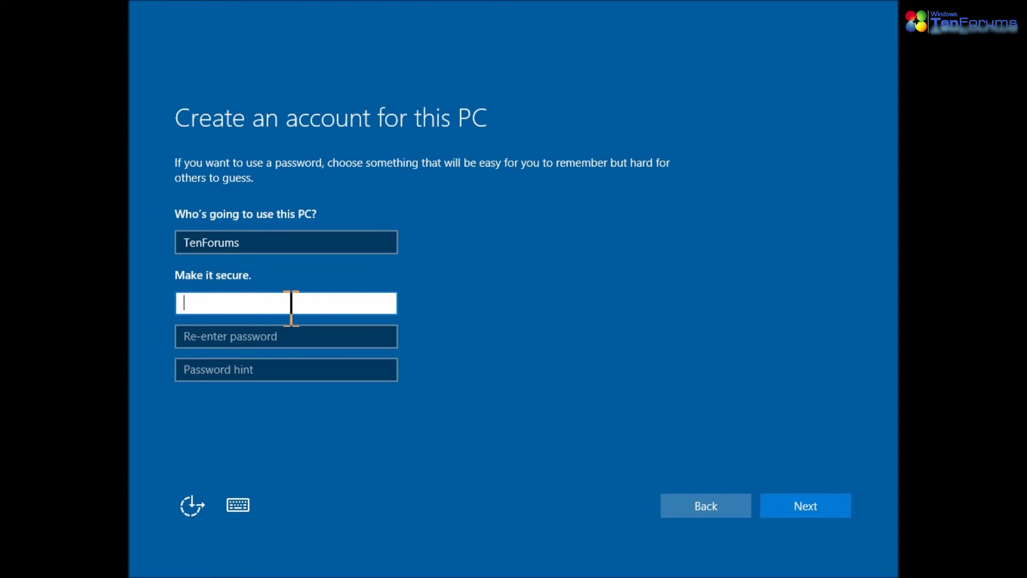
{"action": "type", "text": "password"}
{"action": "key", "text": "Tab"}
{"action": "type", "text": "pas"}
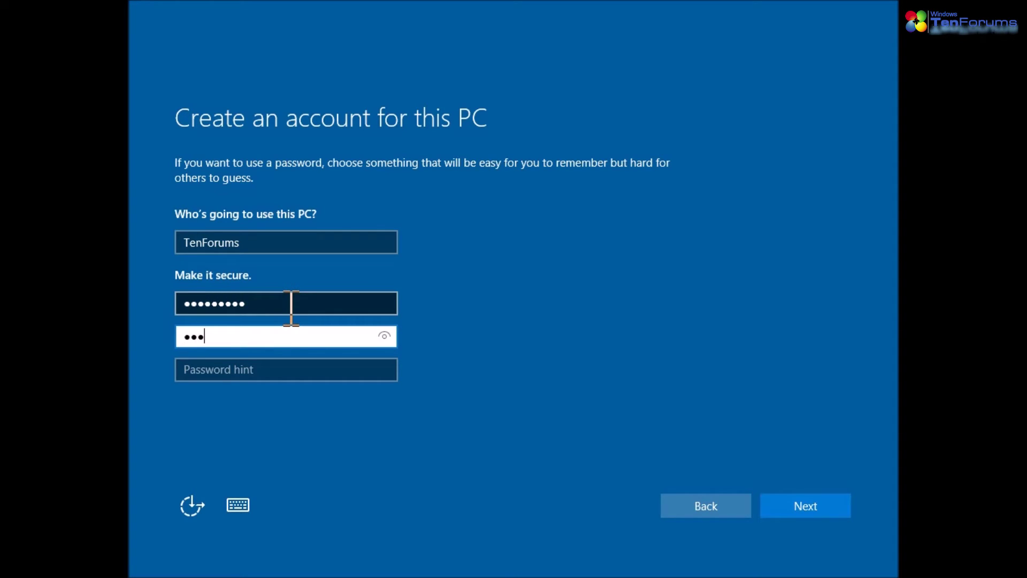
{"action": "type", "text": "sword"}
{"action": "key", "text": "Tab"}
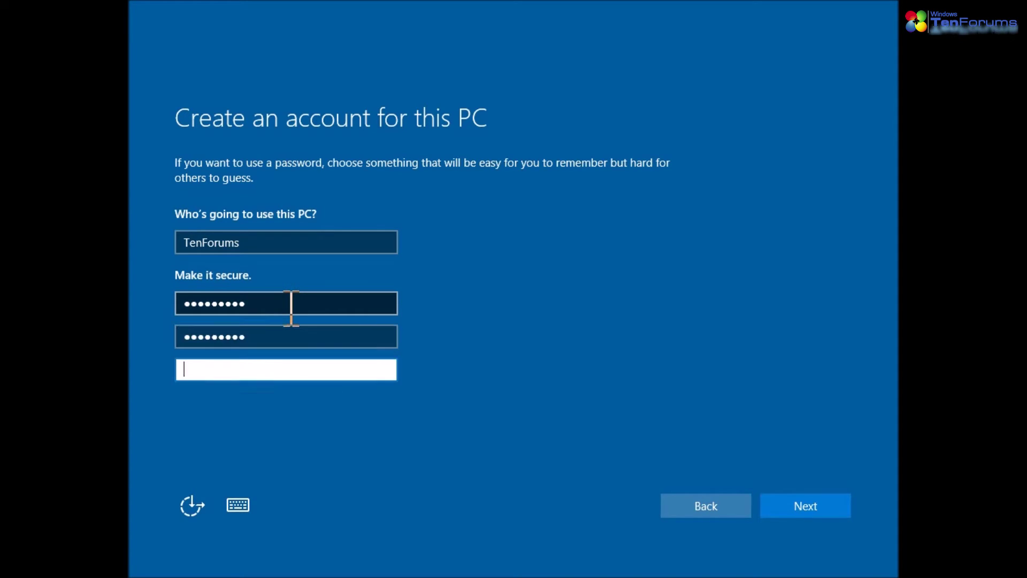
{"action": "type", "text": "Yes!"}
{"action": "left_click", "coordinate": [793, 513]}
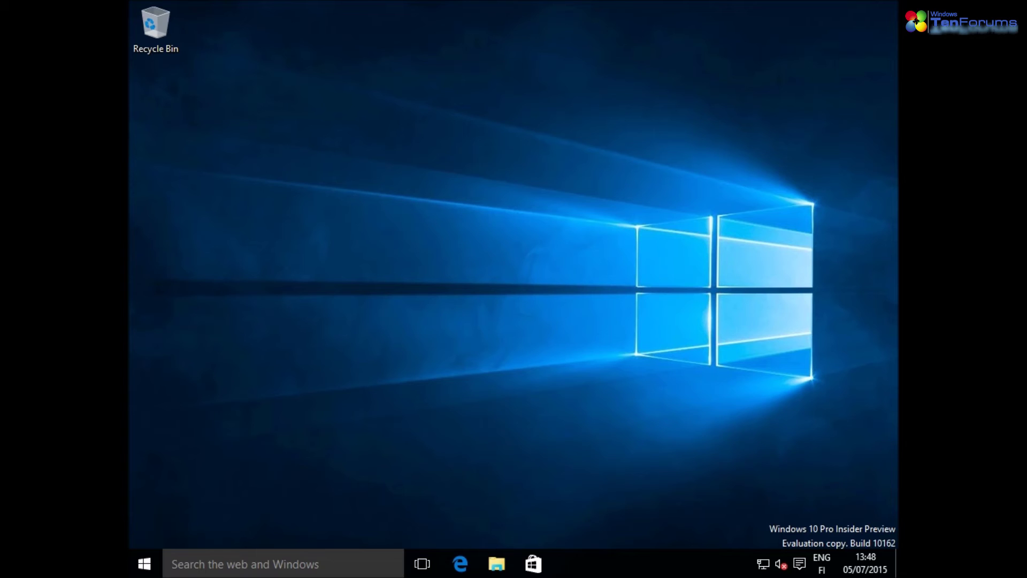
Open Settings from the Start menu and view the Accounts page
{"action": "left_click", "coordinate": [148, 562]}
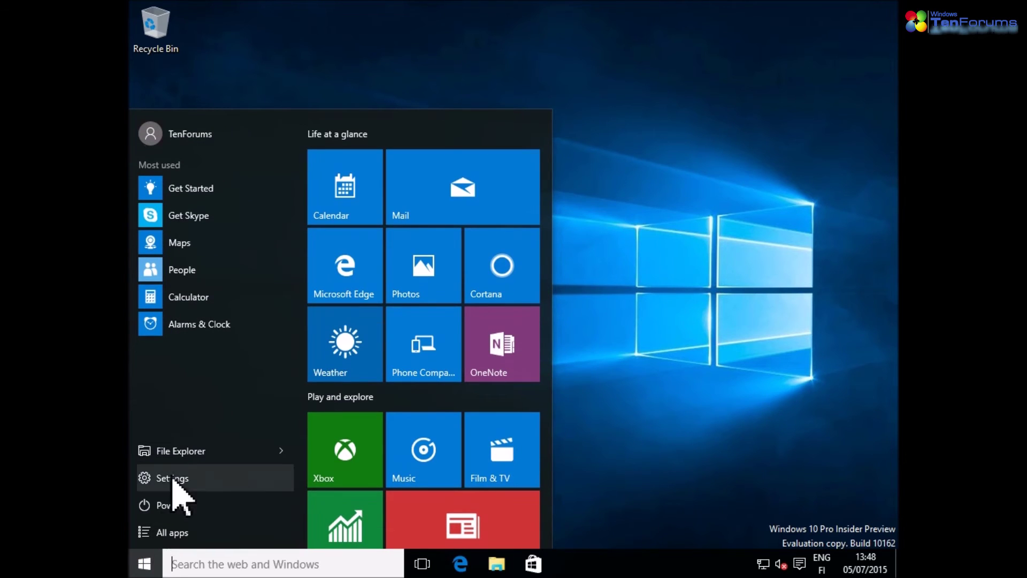
{"action": "left_click", "coordinate": [177, 478]}
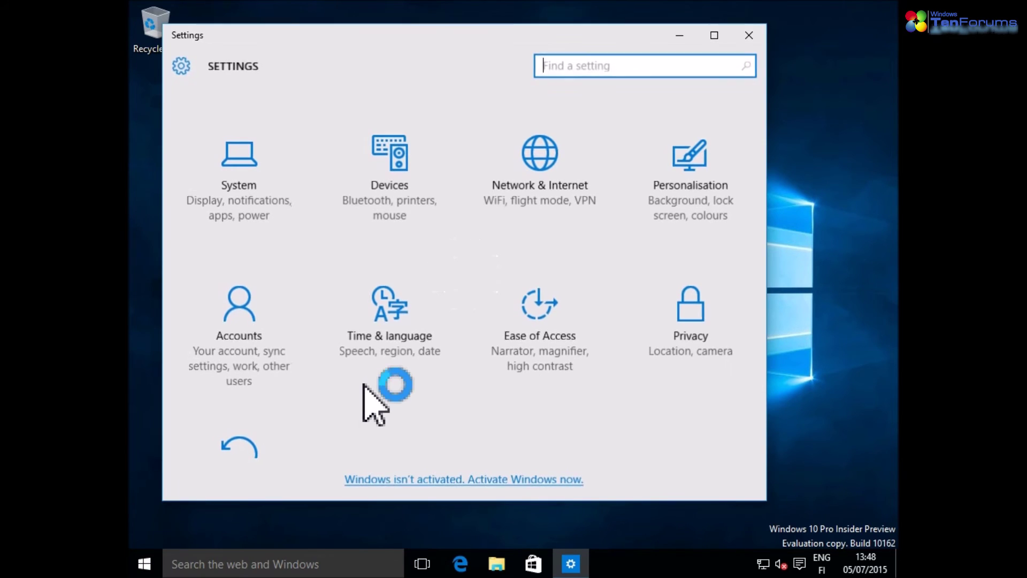
{"action": "left_click", "coordinate": [224, 338]}
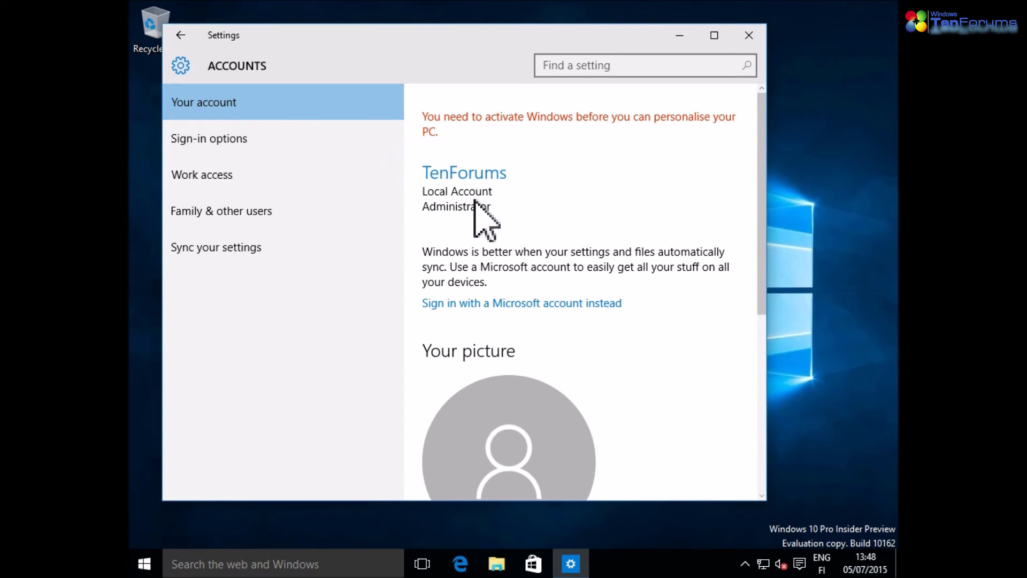
Go to Update & security and show the Activation status
{"action": "left_click", "coordinate": [182, 35]}
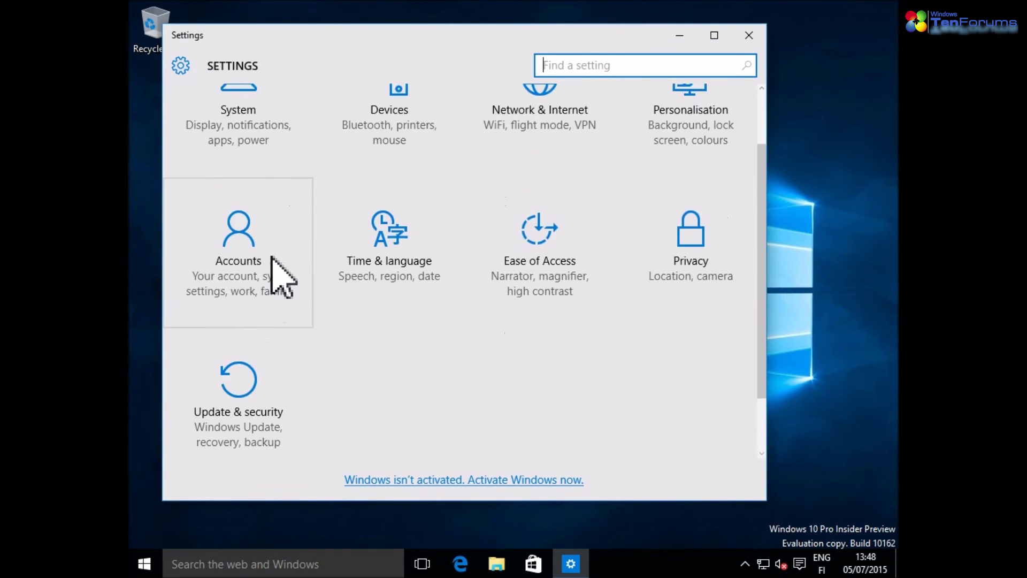
{"action": "scroll", "coordinate": [273, 257], "scroll_direction": "down", "scroll_amount": 2}
{"action": "left_click", "coordinate": [249, 344]}
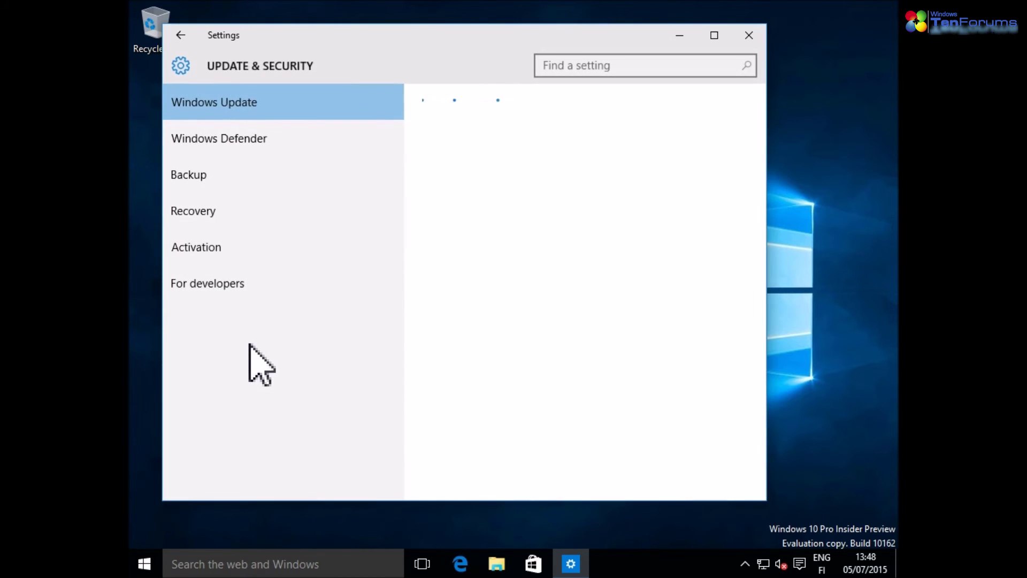
{"action": "left_click", "coordinate": [203, 251]}
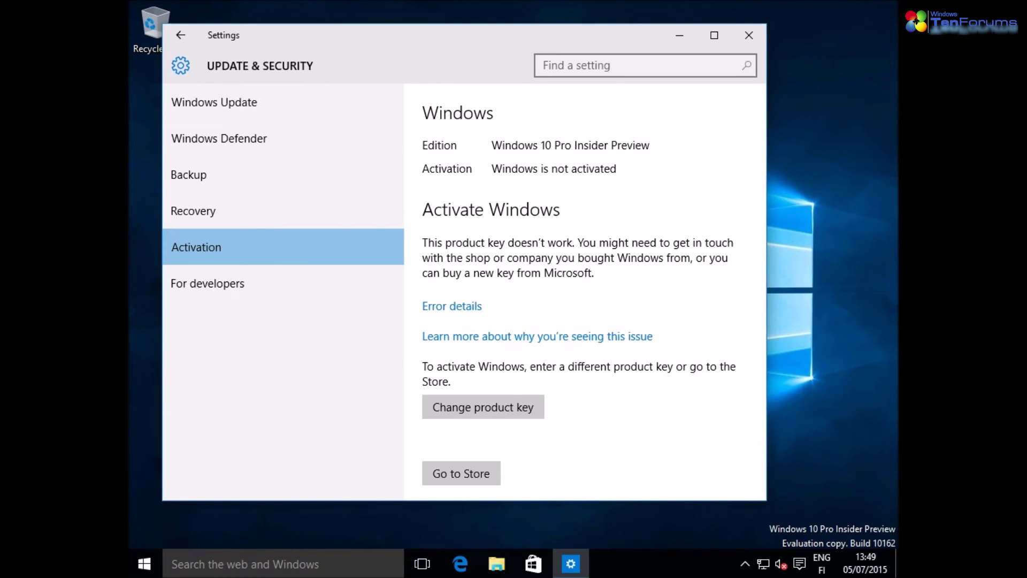
Change the product key with admin approval, paste the new key, and activate Windows
{"action": "left_click", "coordinate": [527, 415]}
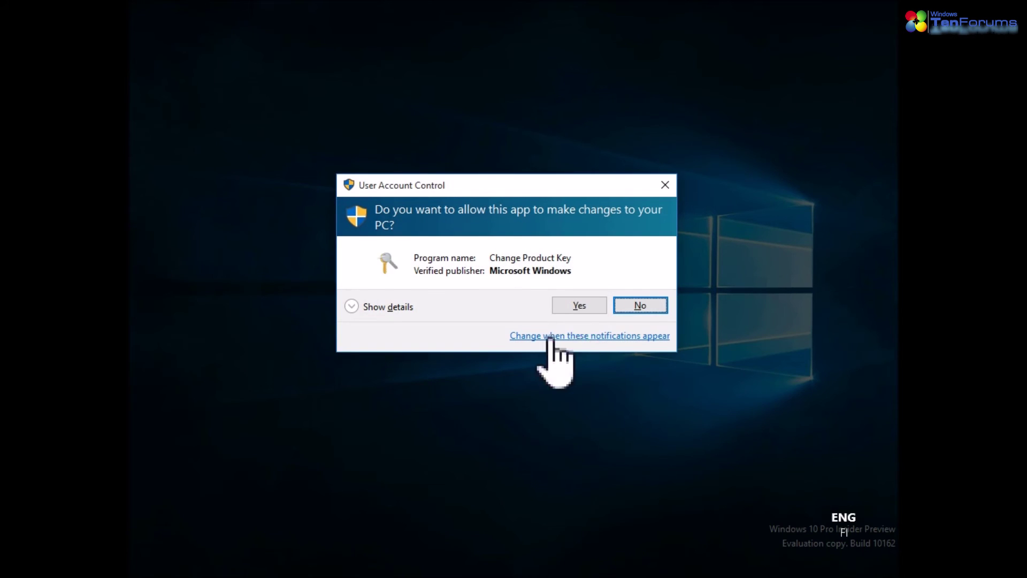
{"action": "left_click", "coordinate": [577, 304]}
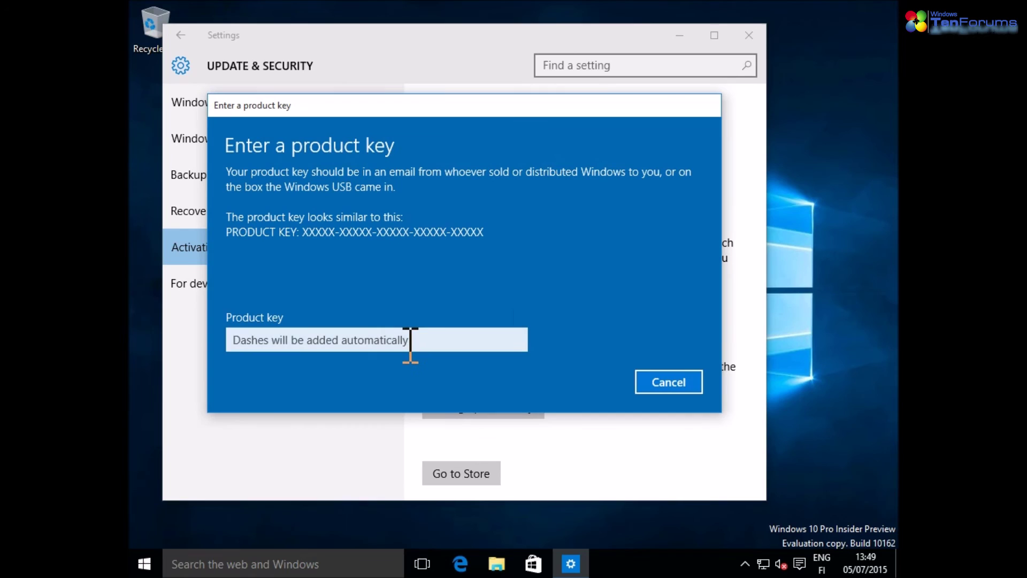
{"action": "left_click", "coordinate": [411, 342]}
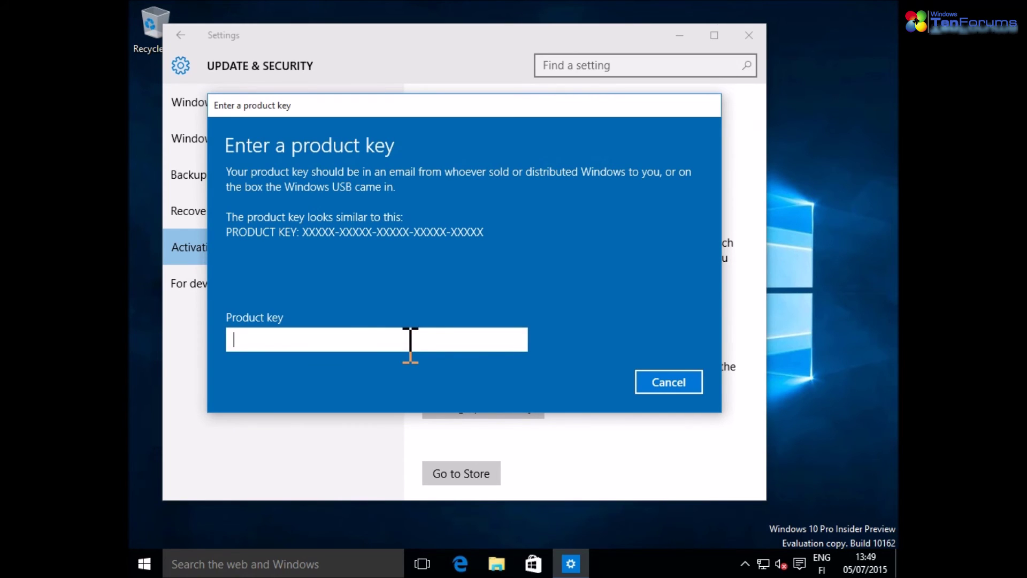
{"action": "key", "text": "ctrl+v"}
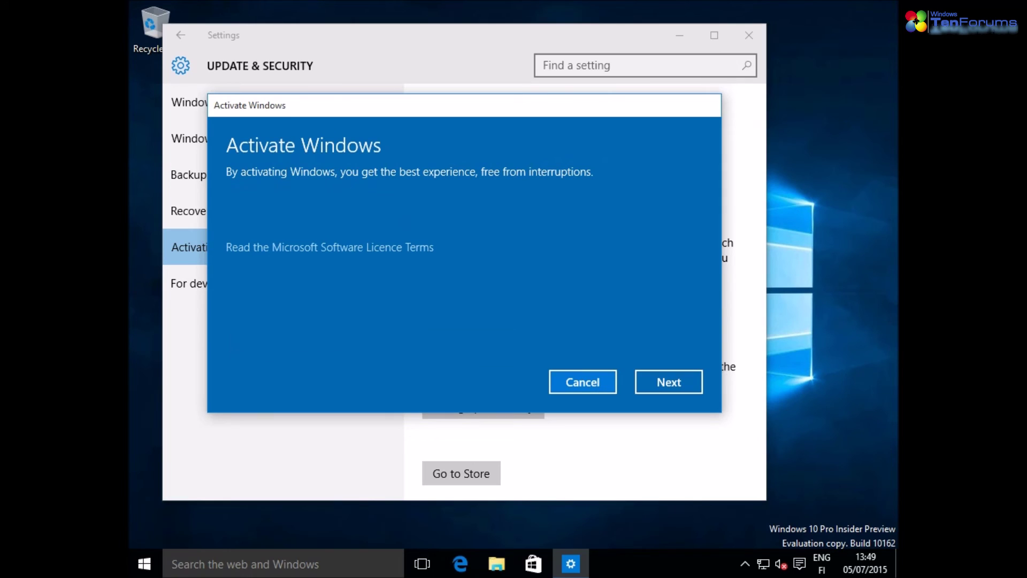
{"action": "left_click", "coordinate": [697, 380]}
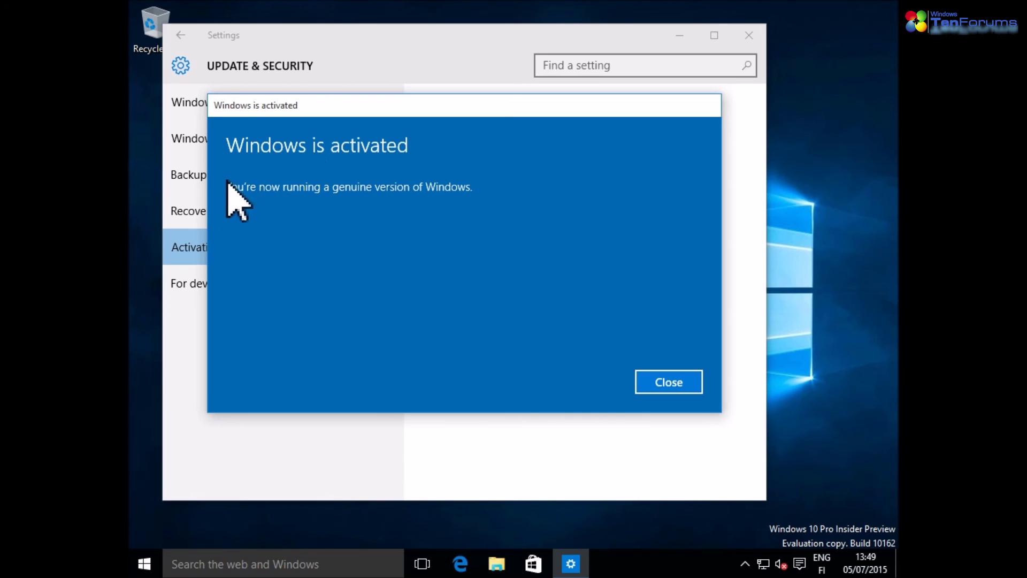
{"action": "left_click", "coordinate": [679, 384]}
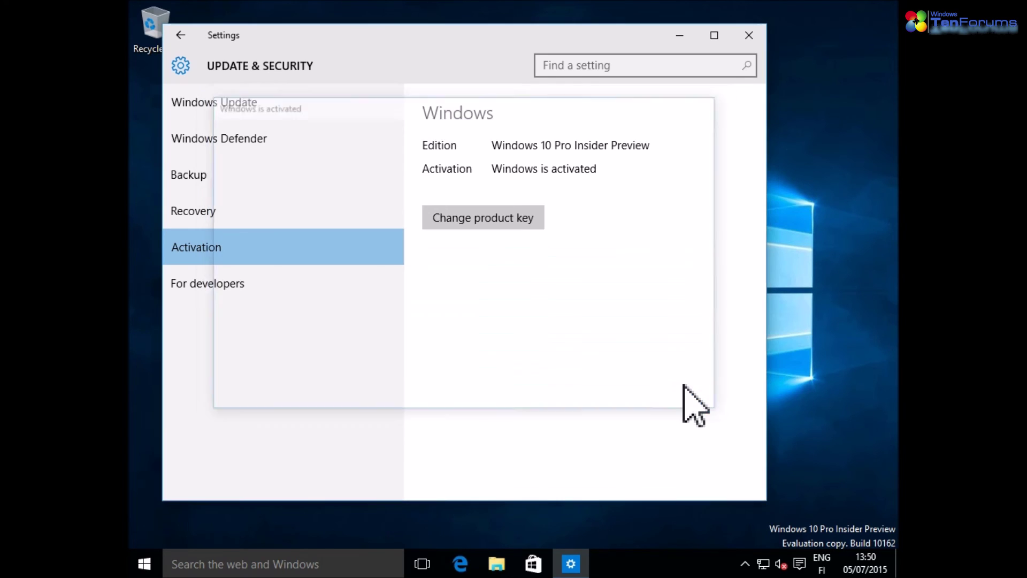
Recheck the TenForums account page after activation, then close Settings
{"action": "left_click", "coordinate": [181, 35]}
{"action": "left_click", "coordinate": [245, 324]}
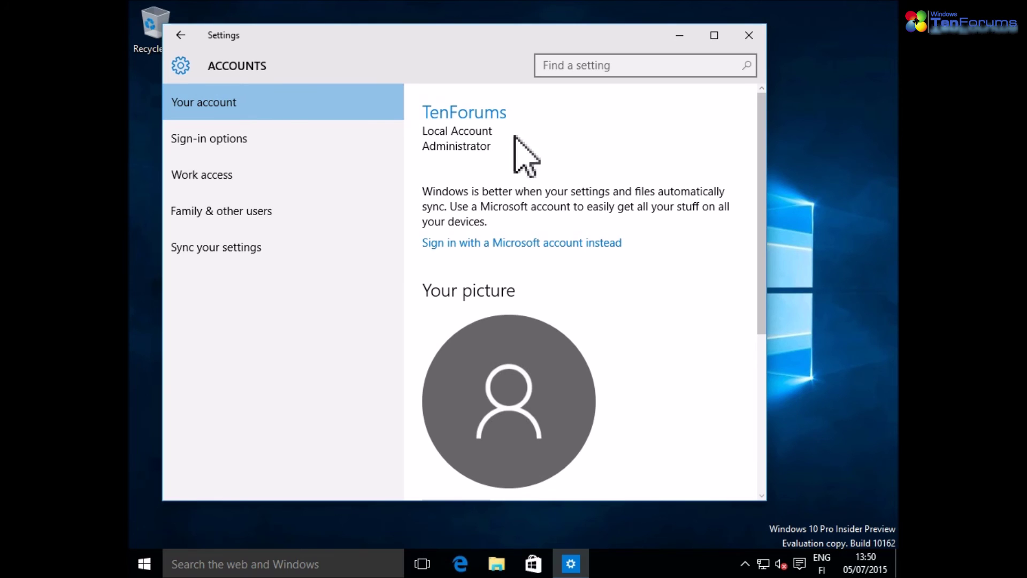
{"action": "left_click", "coordinate": [749, 35]}
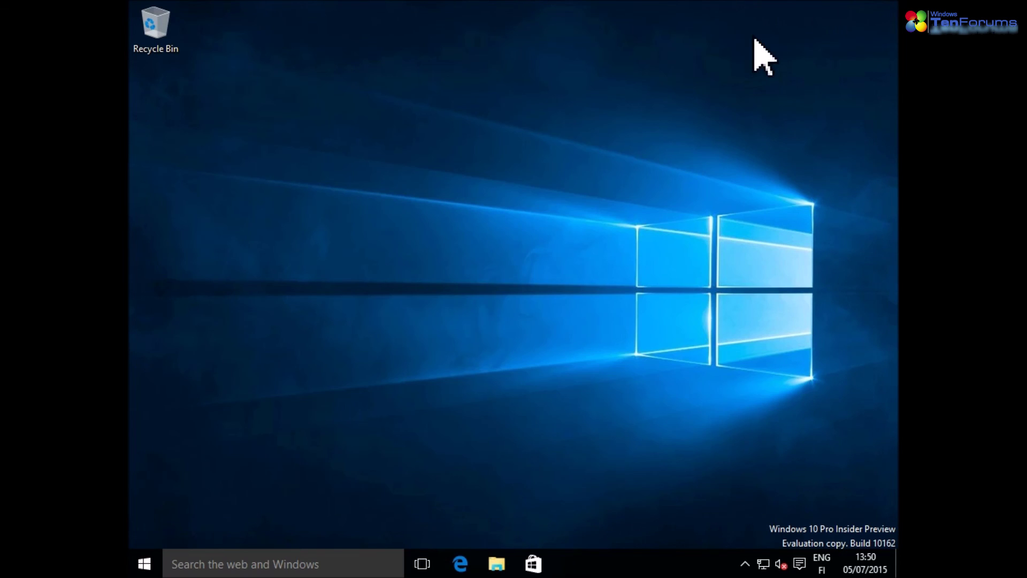